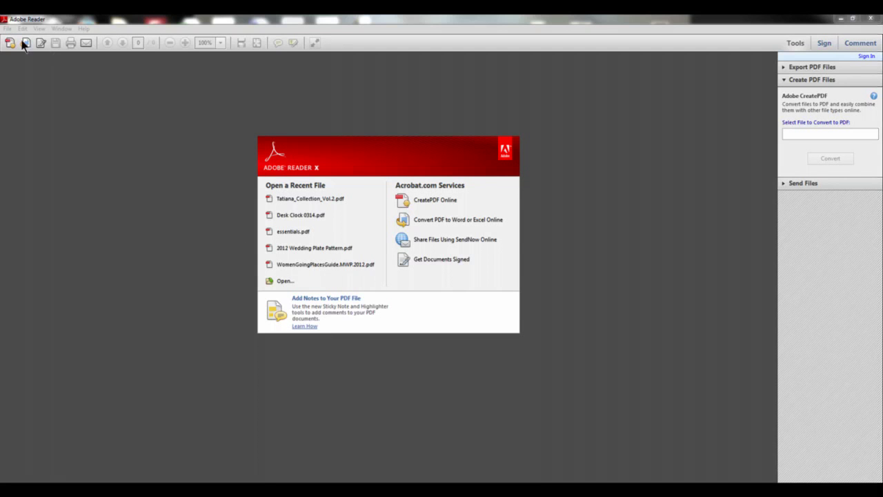
# Step: Open the File menu on Adobe Reader's welcome screen
pyautogui.click(8, 29)
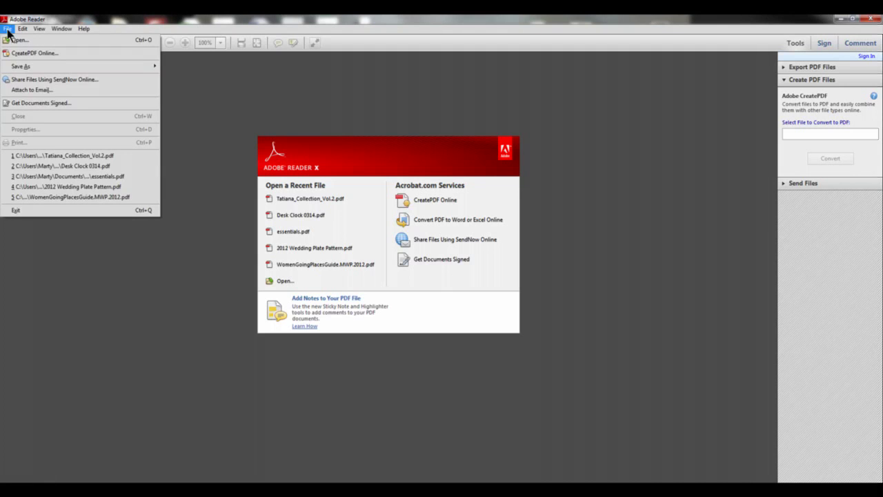
# Step: Open Tatiana_Collection_Vol.2.pdf and scroll down to the rosette pattern on page 6
pyautogui.click(18, 40)
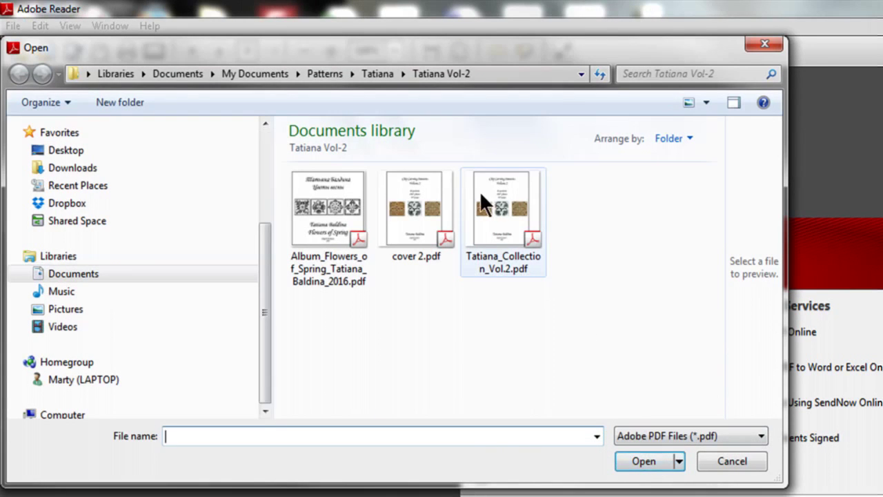
pyautogui.doubleClick(504, 228)
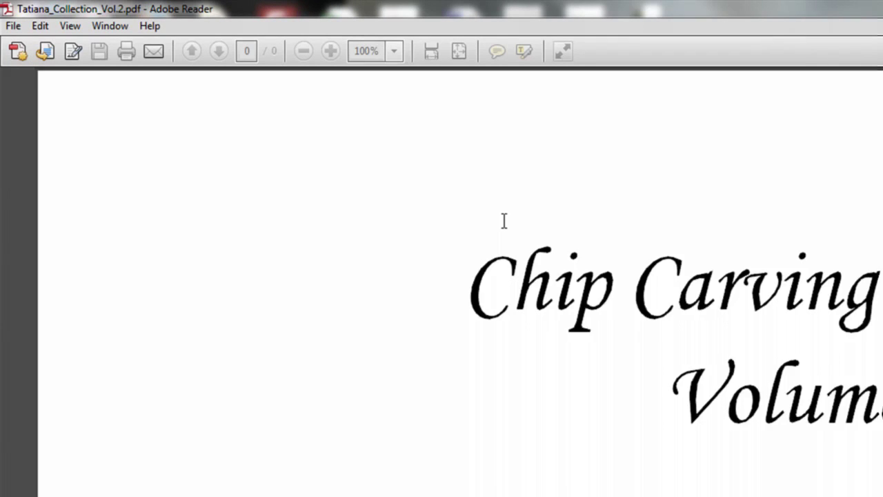
pyautogui.scroll(-15, 813, 382)
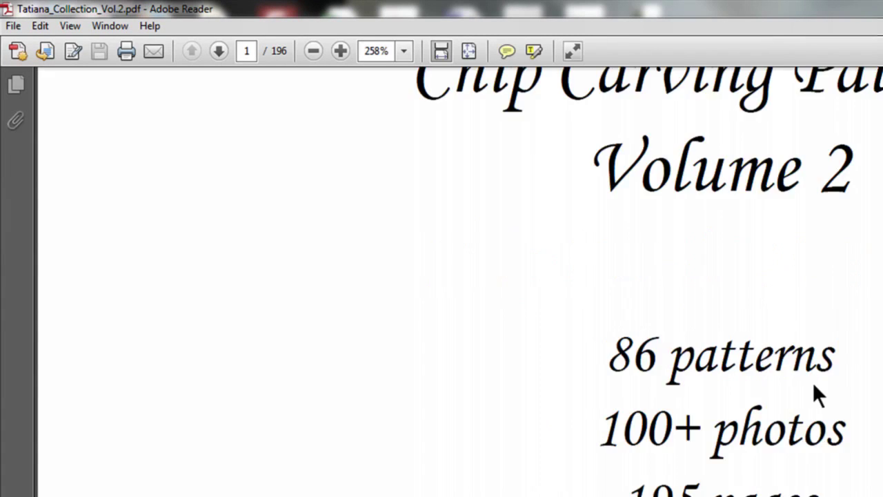
pyautogui.scroll(-5, 808, 376)
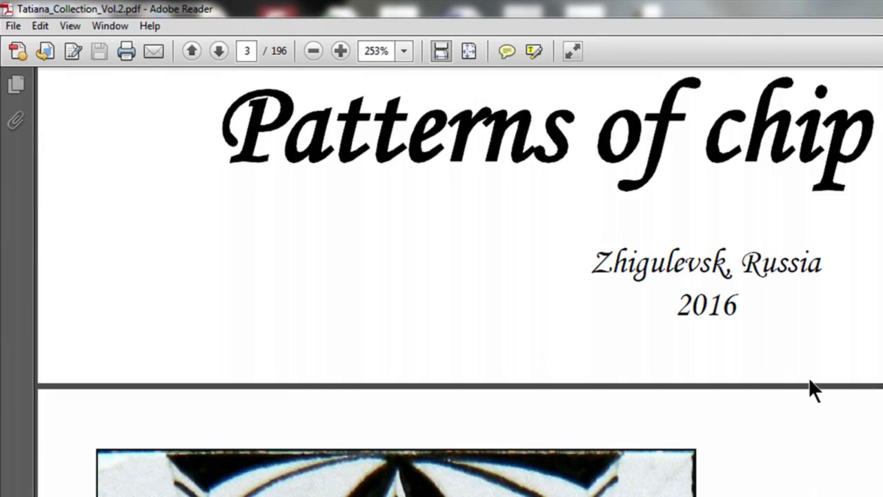
pyautogui.scroll(-8, 808, 377)
pyautogui.scroll(-15, 808, 376)
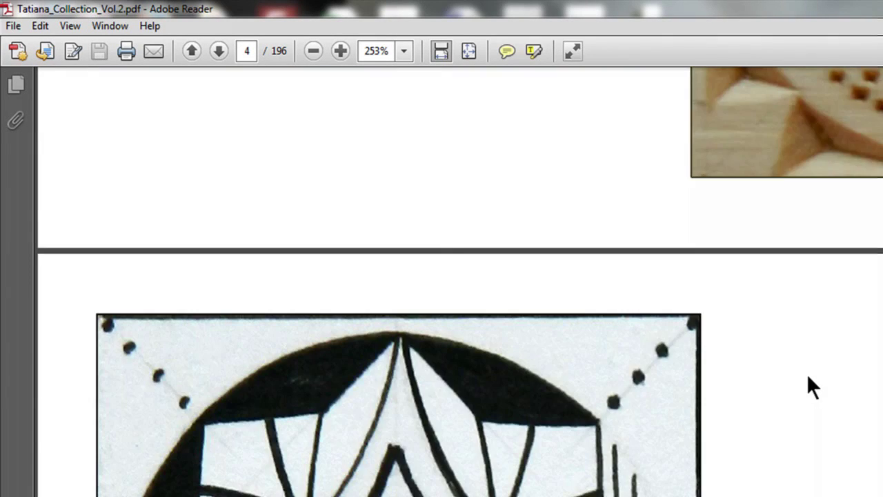
pyautogui.scroll(-15, 807, 375)
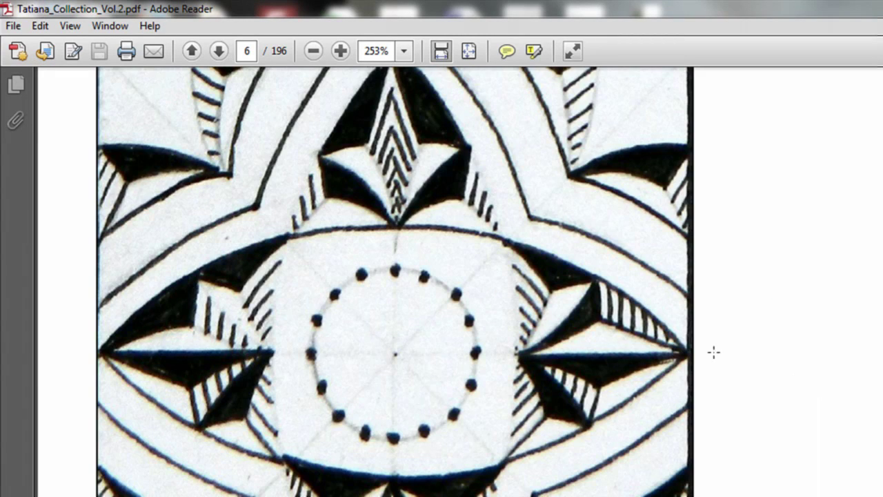
# Step: Copy the page 6 rosette image in Reader and paste it onto a new Paint canvas
pyautogui.click(360, 292)
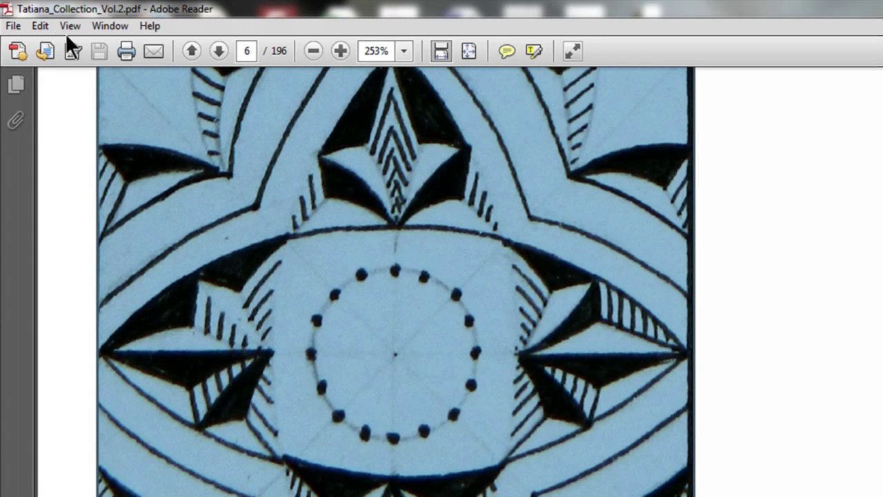
pyautogui.click(34, 22)
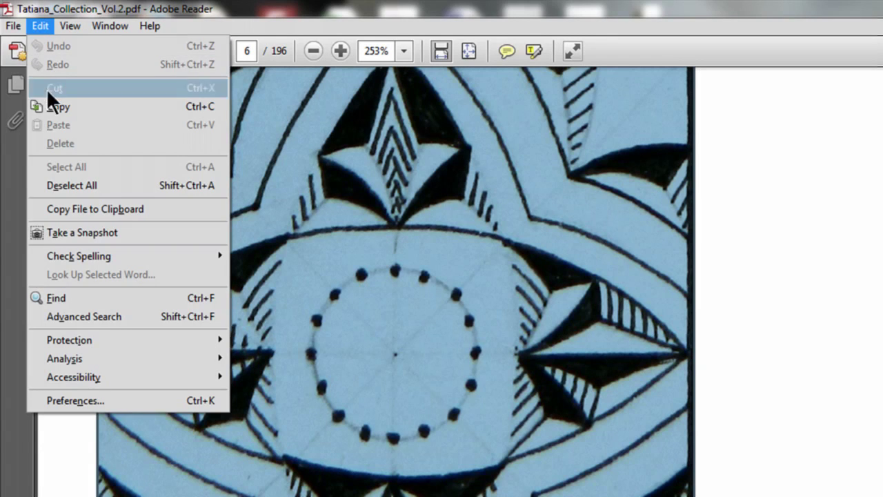
pyautogui.click(50, 107)
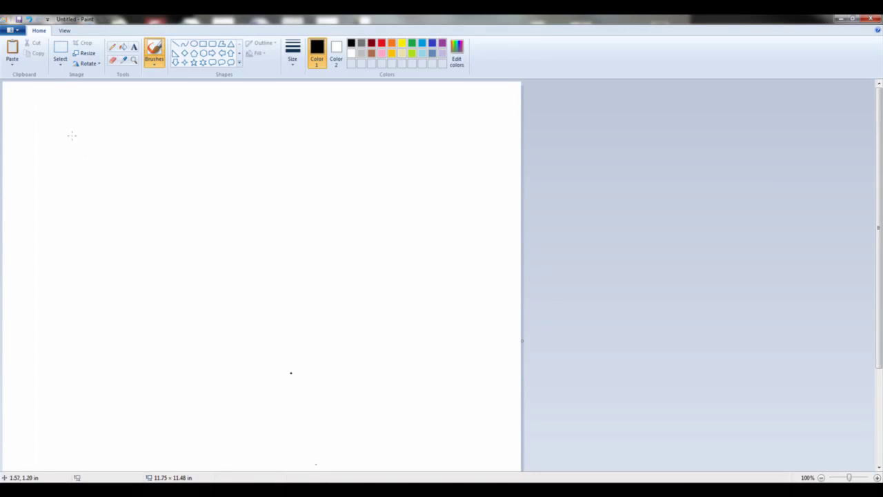
pyautogui.click(13, 49)
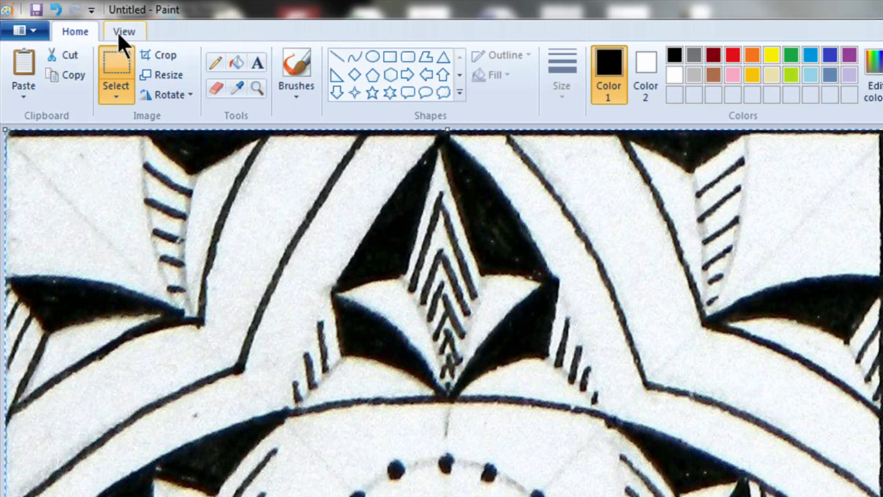
# Step: Zoom out and draw a rectangular selection around the entire pasted rosette
pyautogui.click(63, 30)
pyautogui.click(66, 67)
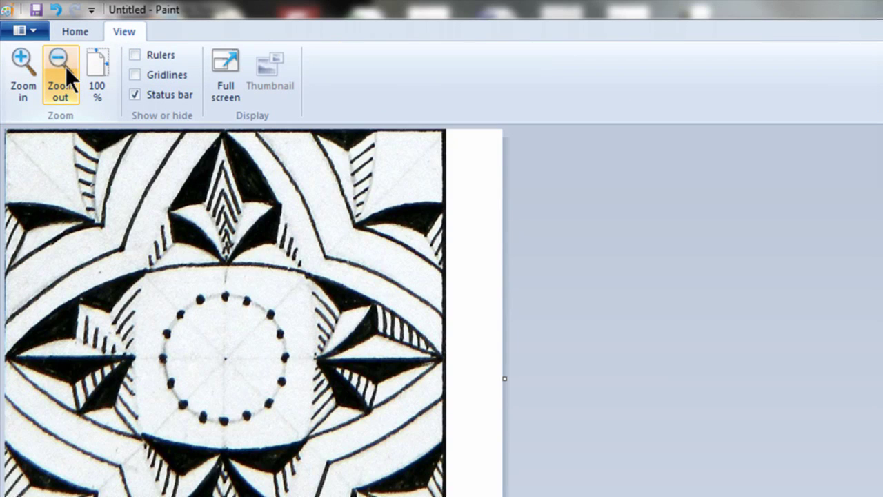
pyautogui.click(70, 29)
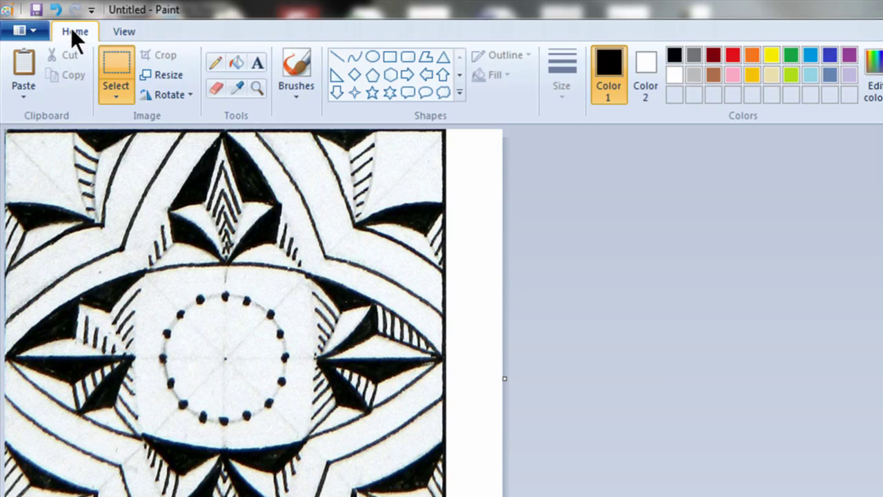
pyautogui.click(115, 59)
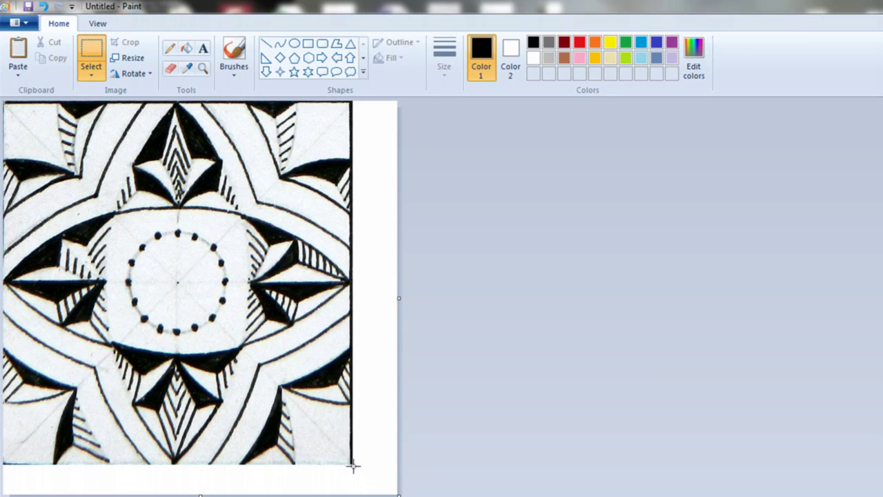
pyautogui.moveTo(356, 467); pyautogui.dragTo(4, 102)
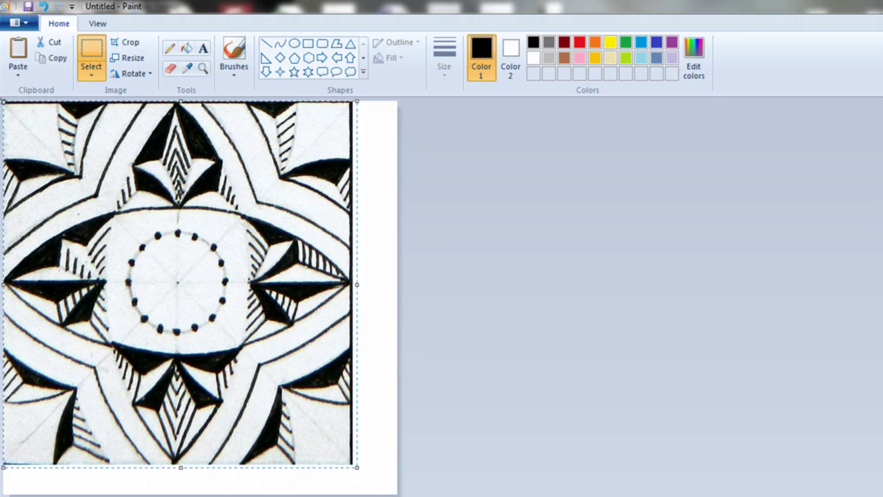
# Step: Resize the selection by pixels, changing the width from 1012 to 500
pyautogui.click(127, 58)
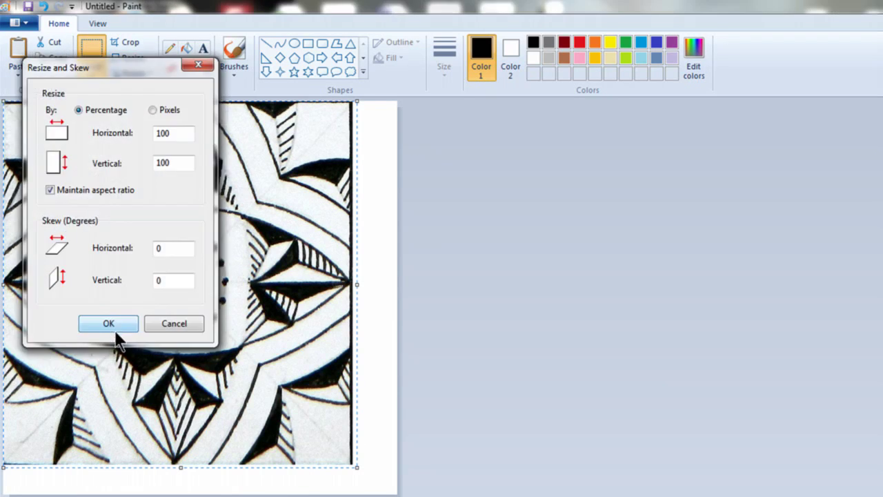
pyautogui.click(151, 110)
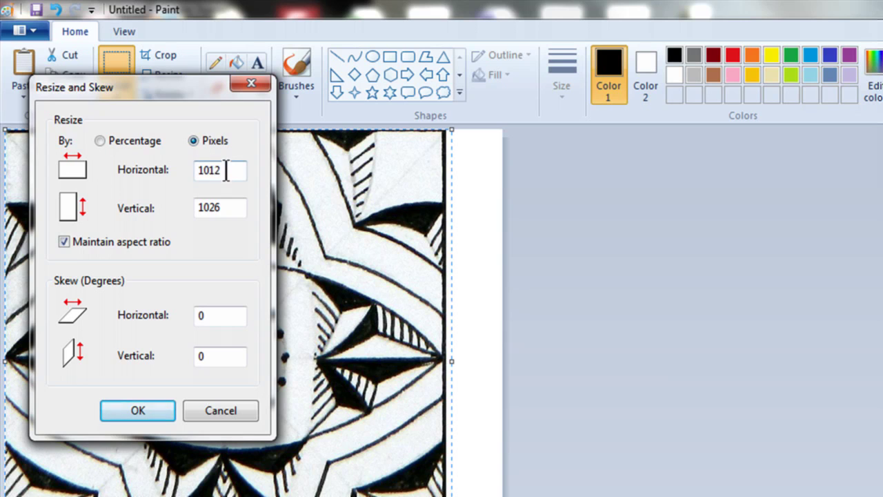
pyautogui.click(225, 172)
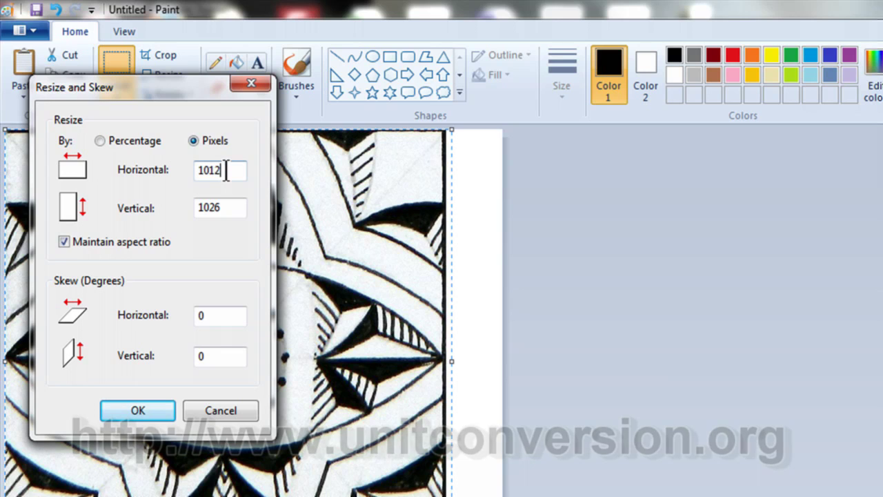
pyautogui.moveTo(226, 172); pyautogui.dragTo(187, 172)
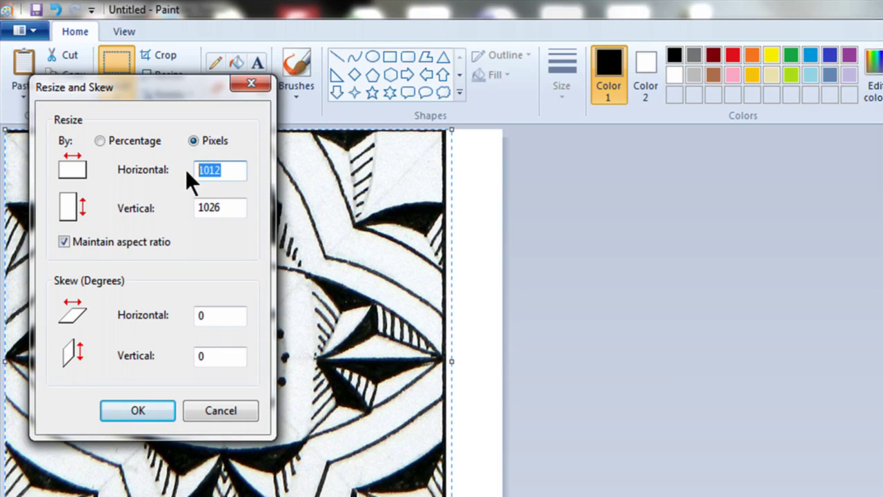
pyautogui.write('500')
pyautogui.press('Return')
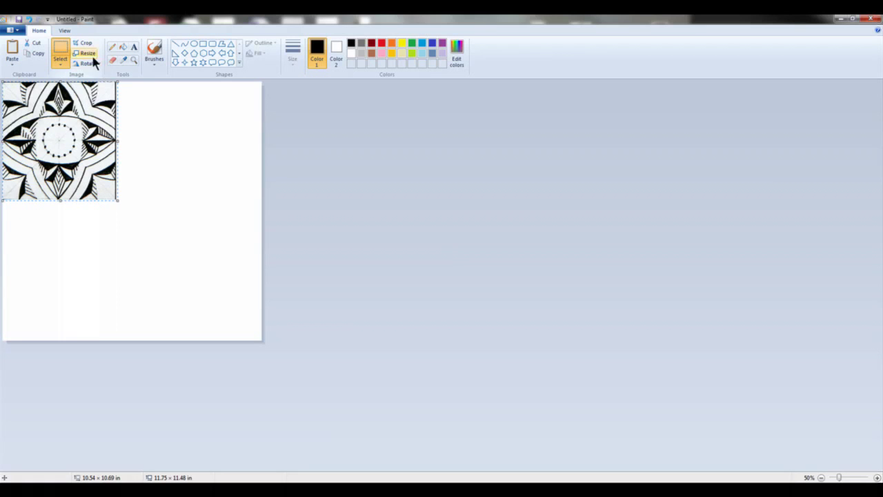
# Step: Crop the canvas to the rosette, then flip it horizontally and undo the flip
pyautogui.click(85, 44)
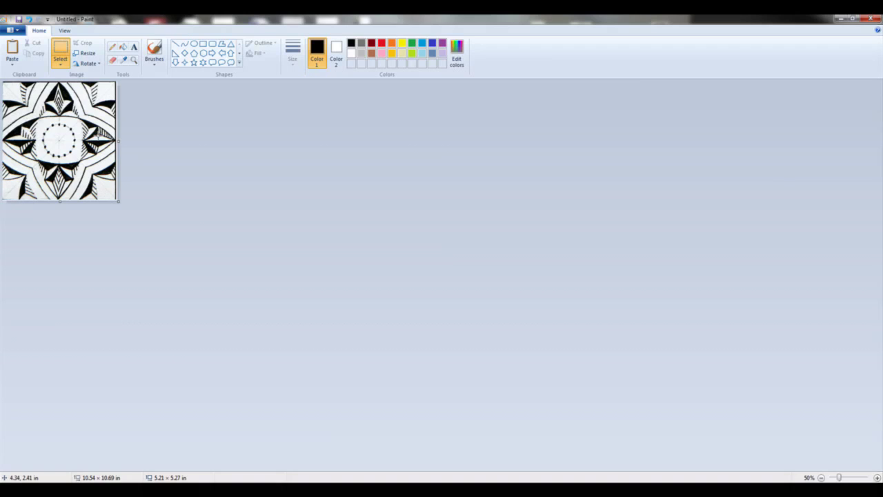
pyautogui.click(88, 63)
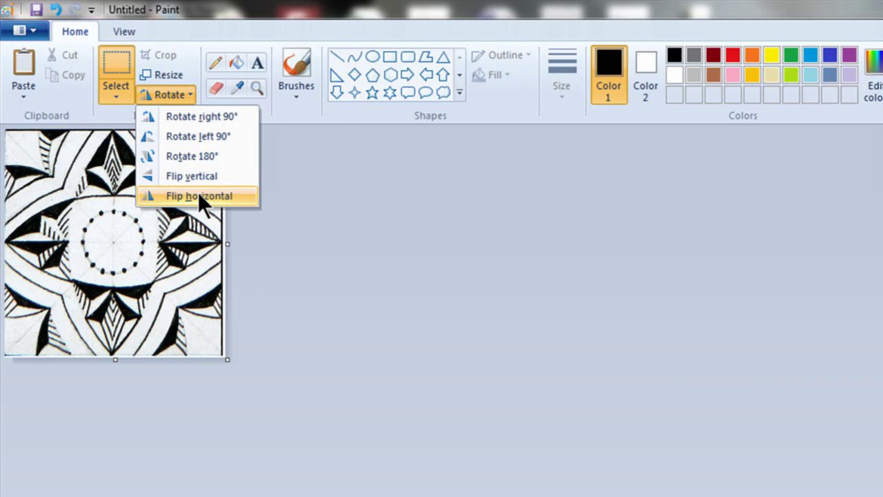
pyautogui.click(104, 115)
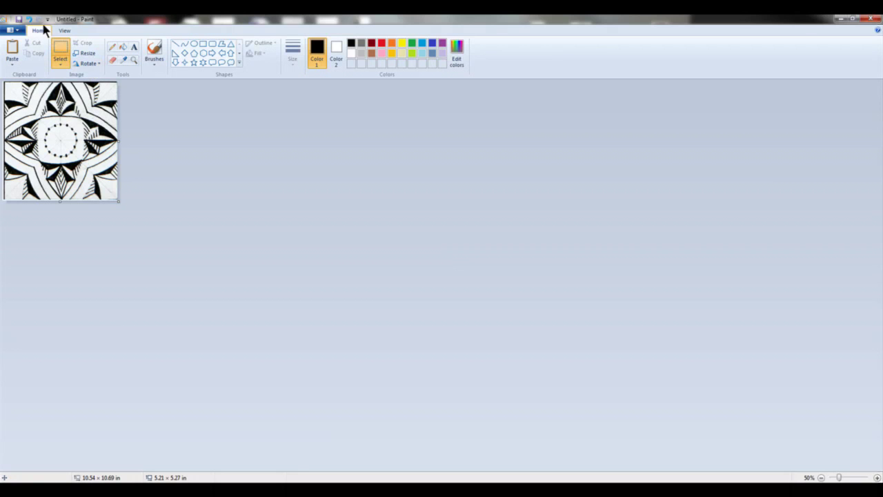
pyautogui.click(30, 20)
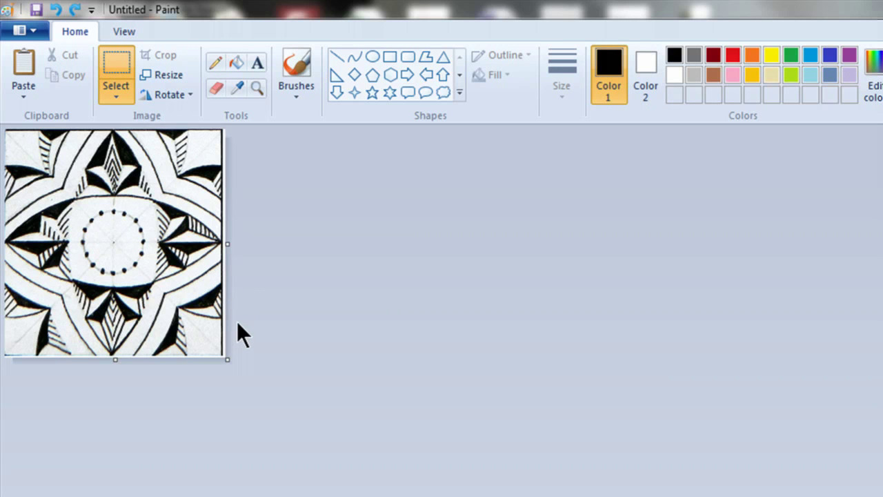
# Step: Draw two diagonal, one vertical and one horizontal line through the dotted circle's centre
pyautogui.click(337, 54)
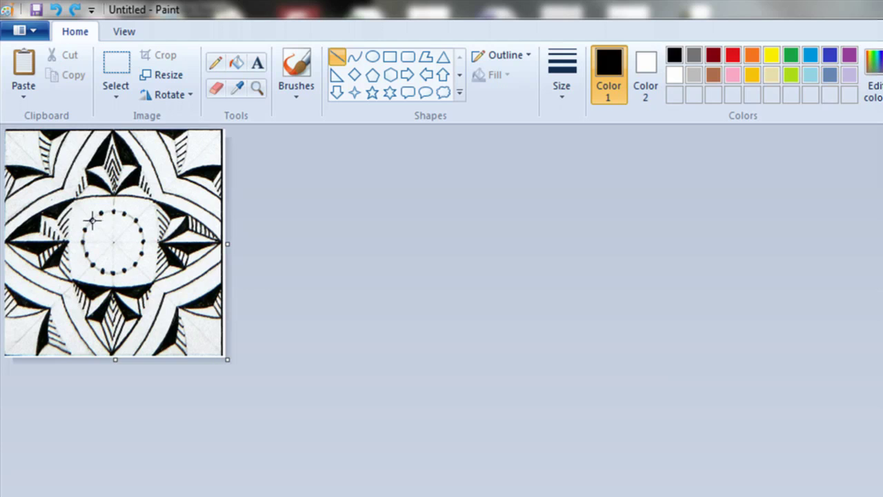
pyautogui.moveTo(92, 221); pyautogui.dragTo(137, 263)
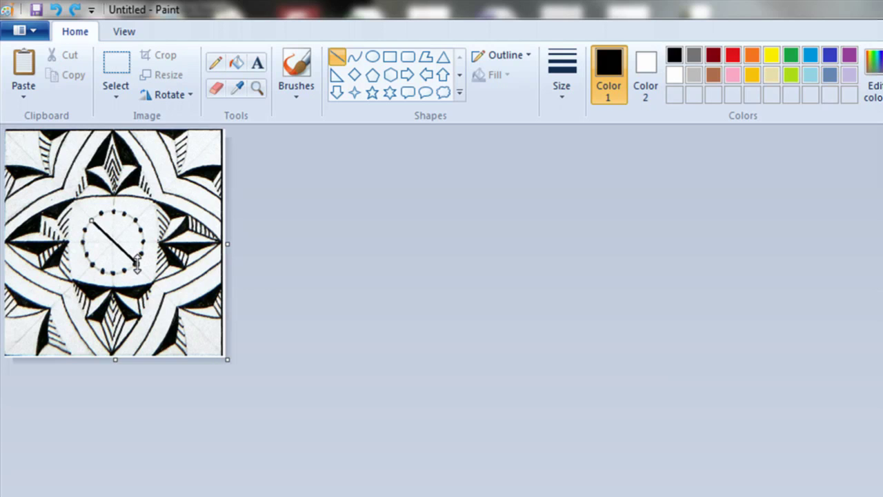
pyautogui.click(97, 258)
pyautogui.moveTo(93, 262); pyautogui.dragTo(137, 220)
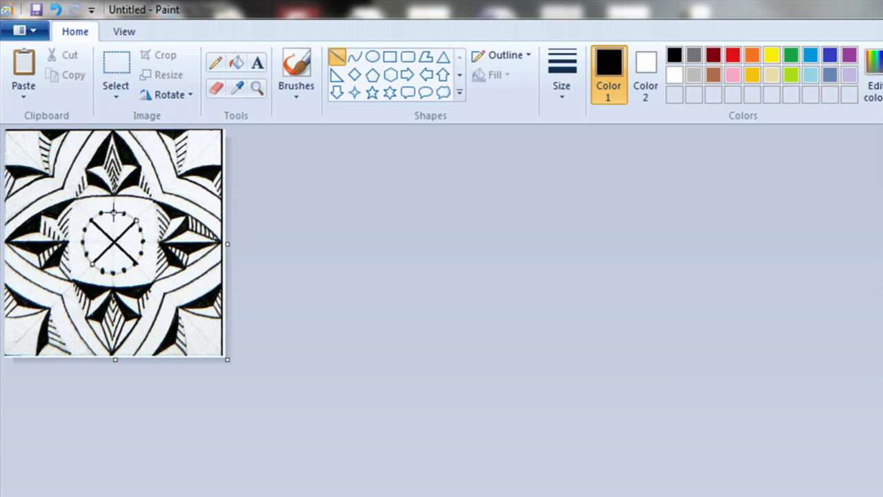
pyautogui.click(113, 211)
pyautogui.moveTo(113, 211); pyautogui.dragTo(115, 271)
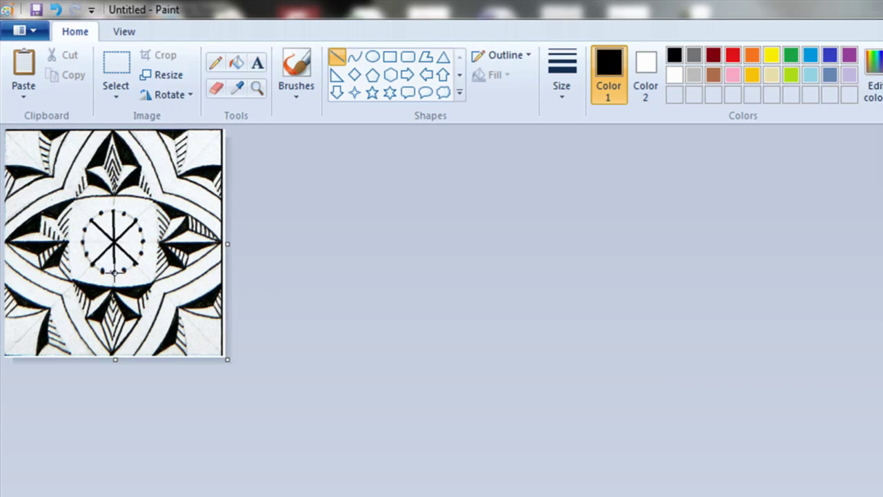
pyautogui.moveTo(144, 242); pyautogui.dragTo(81, 242)
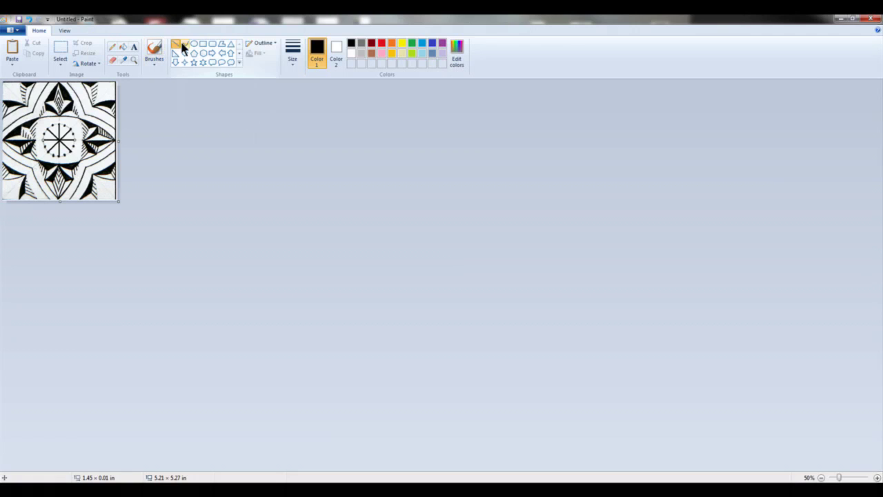
# Step: Draw a 1.36 × 1.36 in circle around the spokes' centre, undoing a misdrawn oval
pyautogui.click(193, 44)
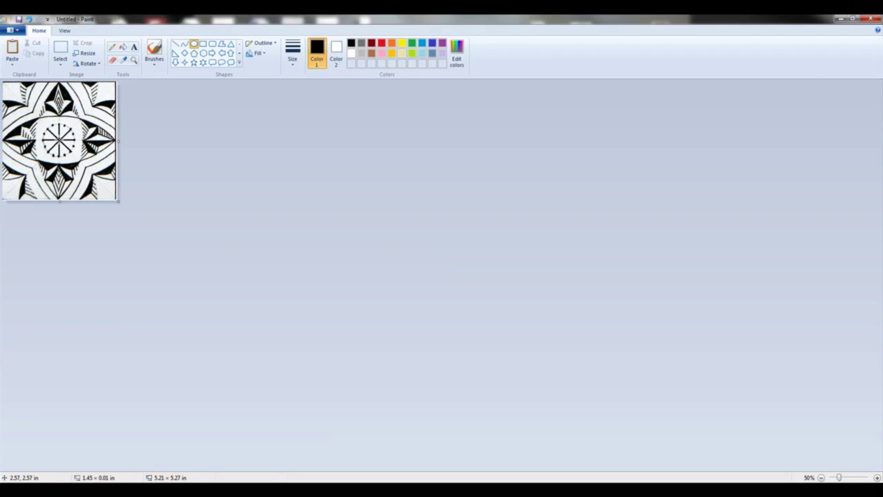
pyautogui.moveTo(61, 138); pyautogui.dragTo(56, 127)
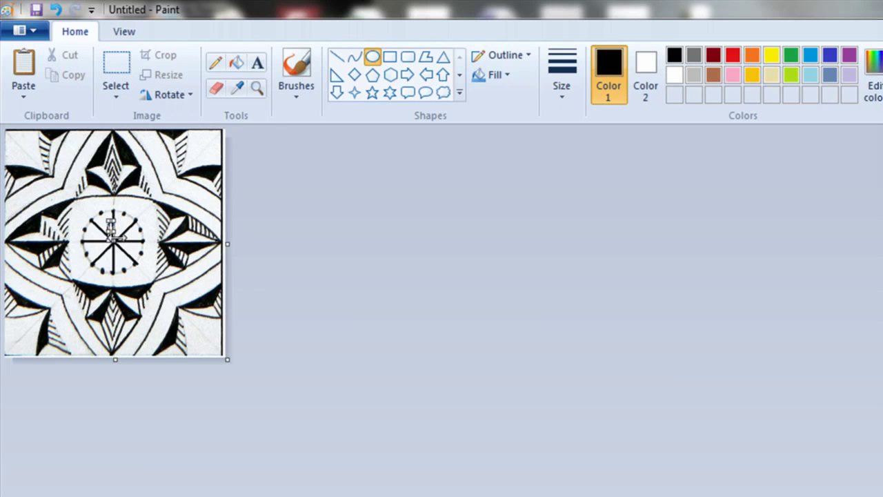
pyautogui.click(58, 9)
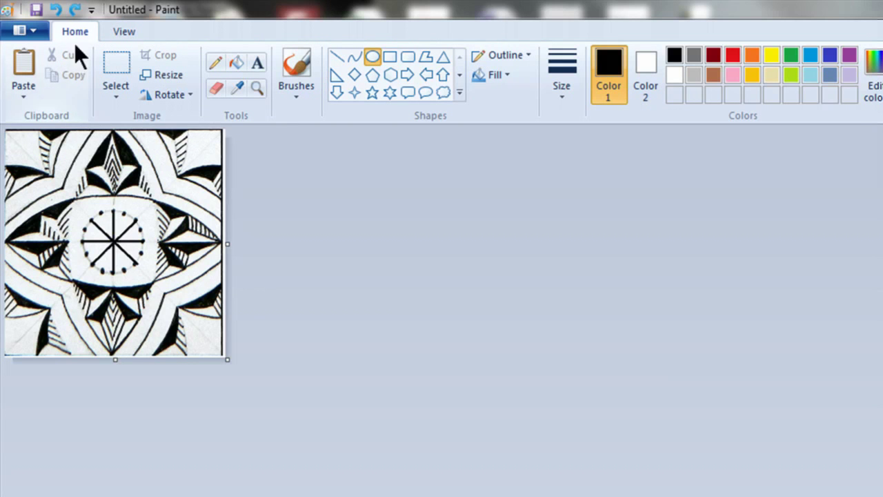
pyautogui.moveTo(99, 216); pyautogui.dragTo(160, 314)
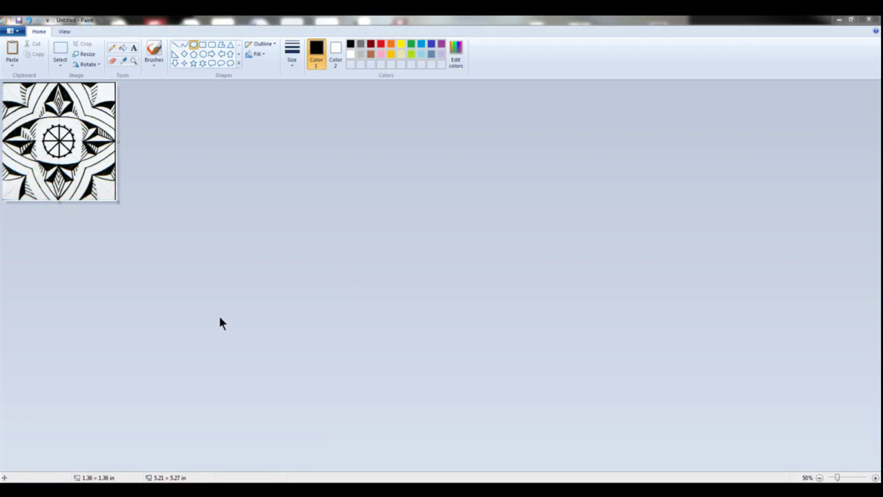
pyautogui.click(15, 31)
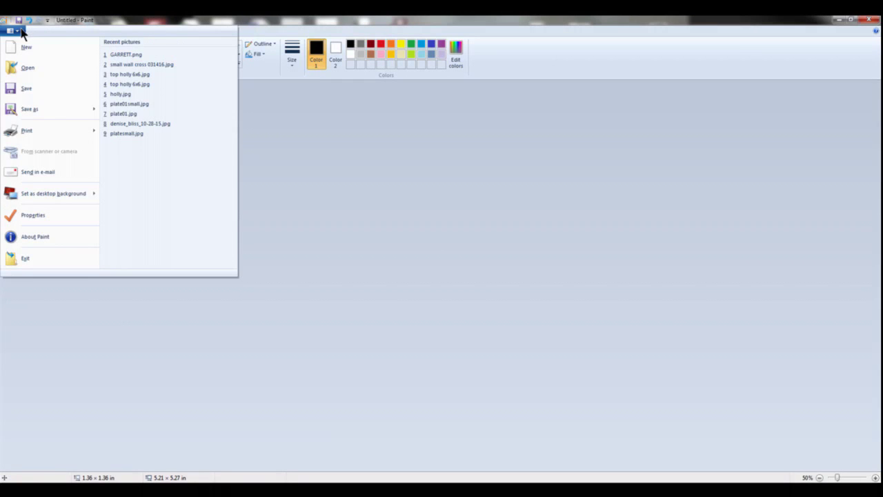
# Step: Name the file ROSETTE 01 in the LETTERING folder and choose JPEG as the type
pyautogui.click(31, 109)
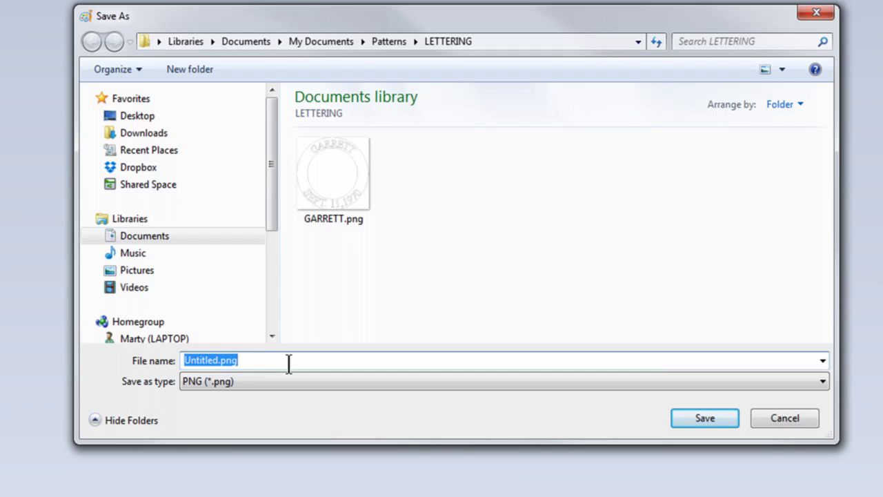
pyautogui.write('ROSET')
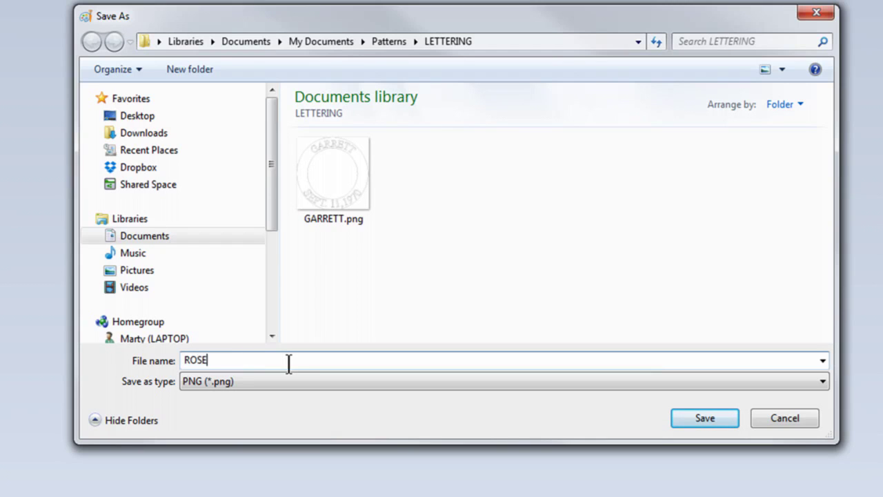
pyautogui.write('01')
pyautogui.click(293, 381)
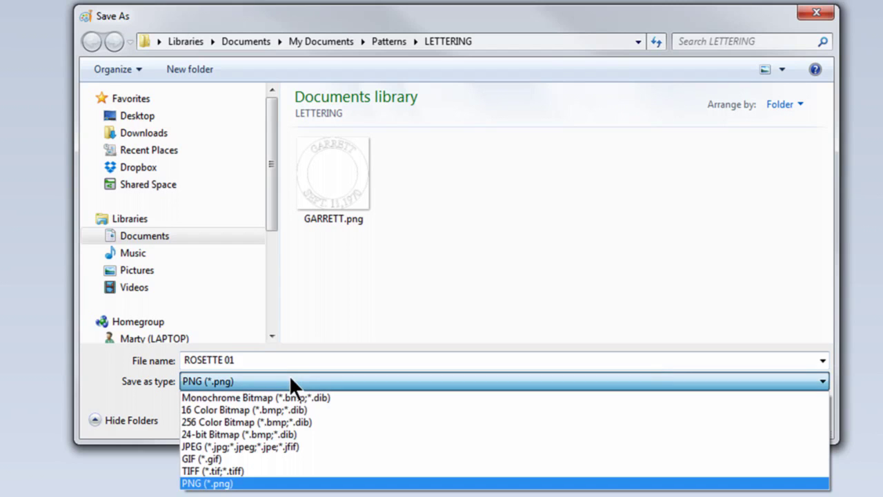
pyautogui.click(300, 449)
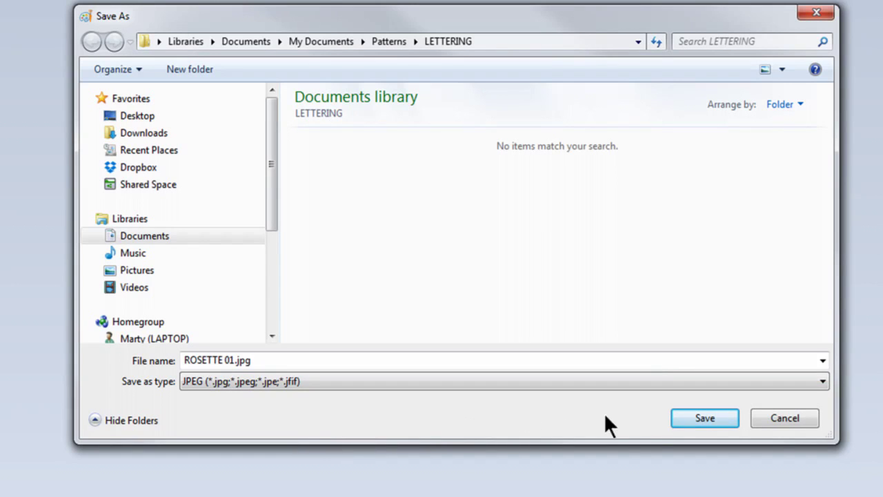